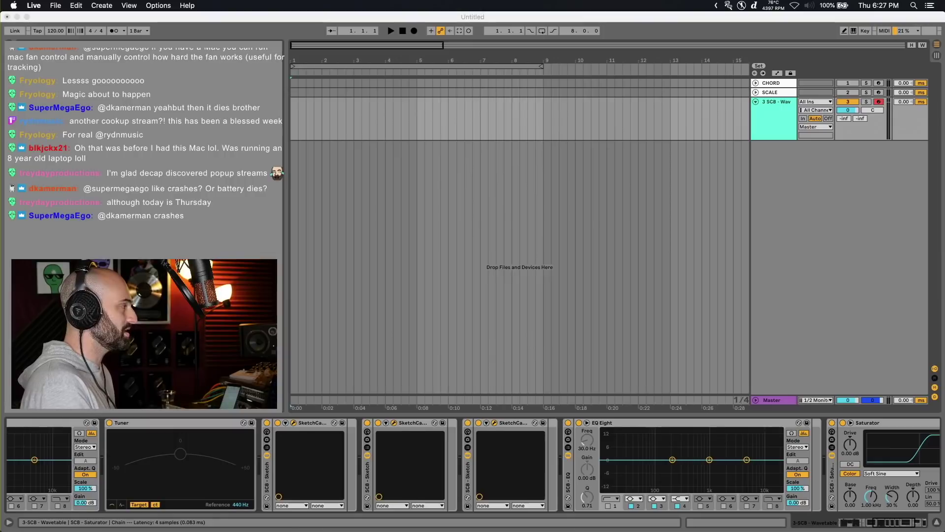
Insert RC-20 and two Auto Filter racks at the end of the SCB - Wavetable track's device chain
key(super+Tab)
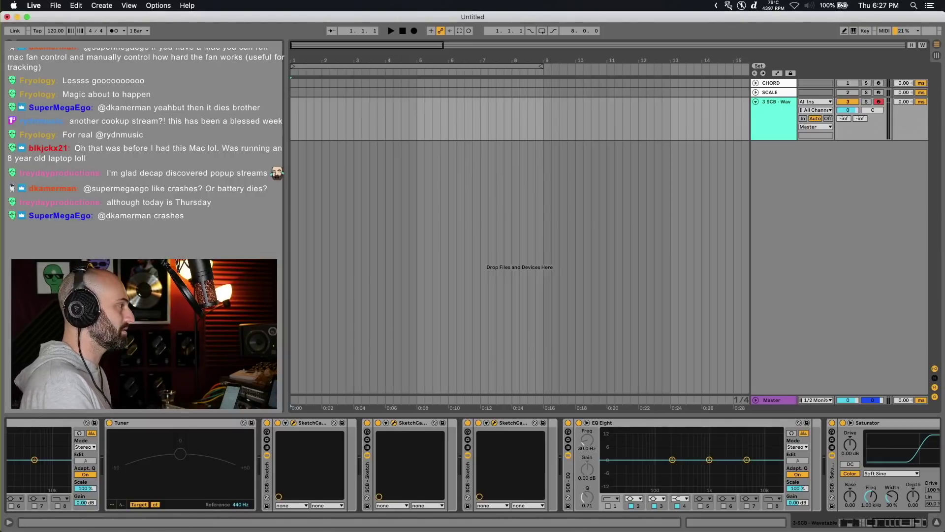
scroll(473, 465, right, 5)
key(super+v)
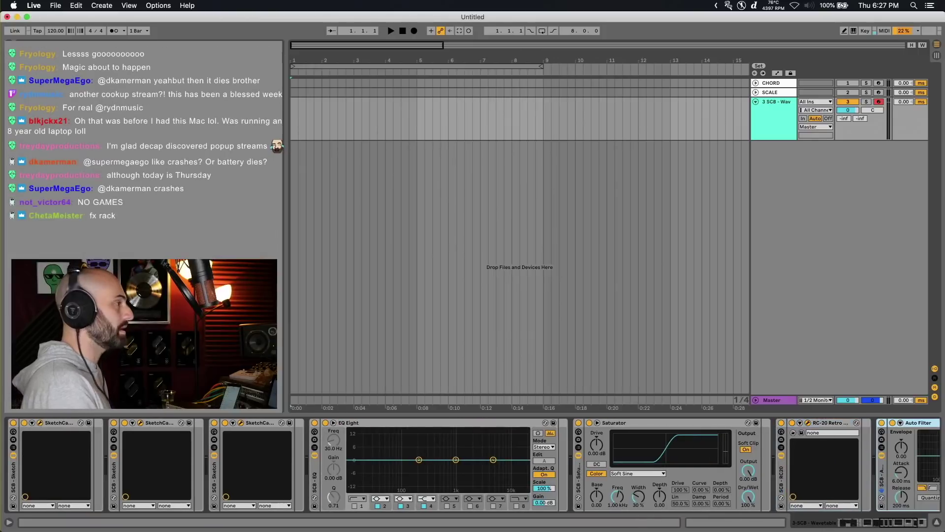
key(super+v)
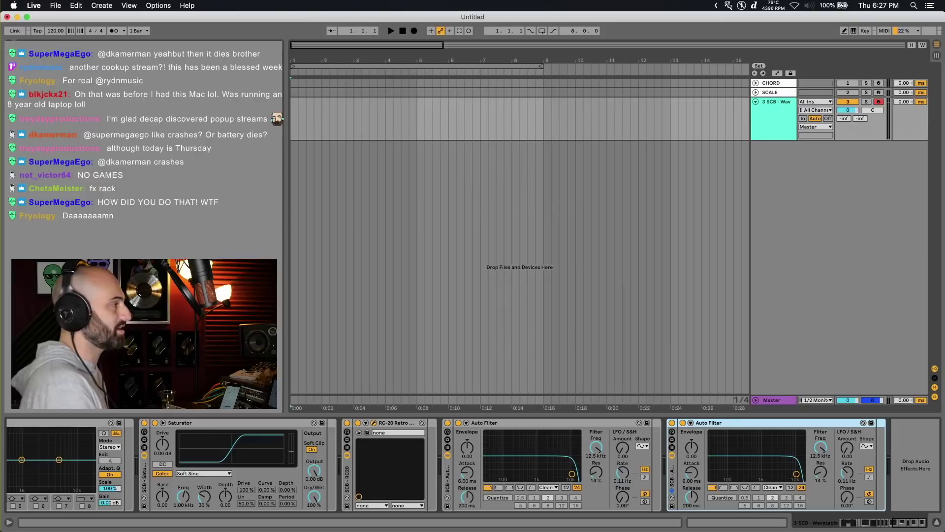
key(super+v)
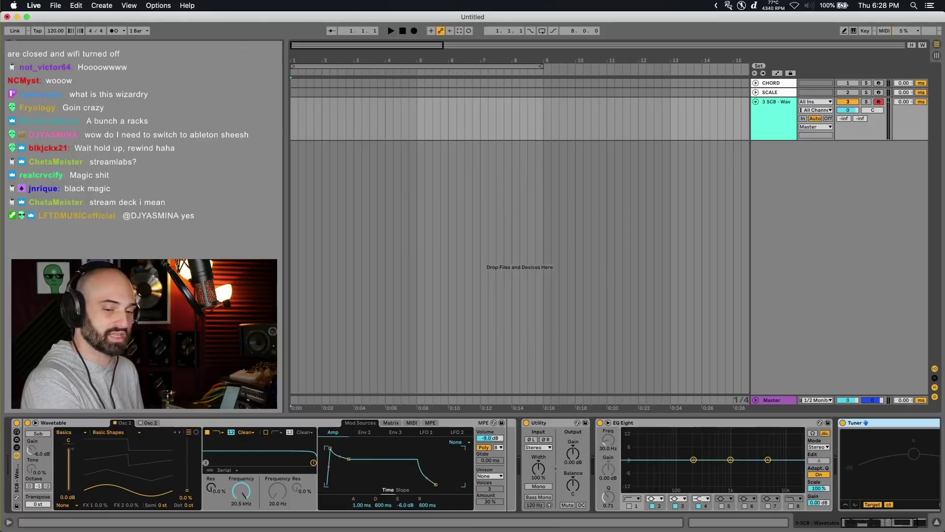
Switch to Firefox, open Shortcut Buddy's Gumroad page from its maxforlive.com listing and read its description
key(super+Tab)
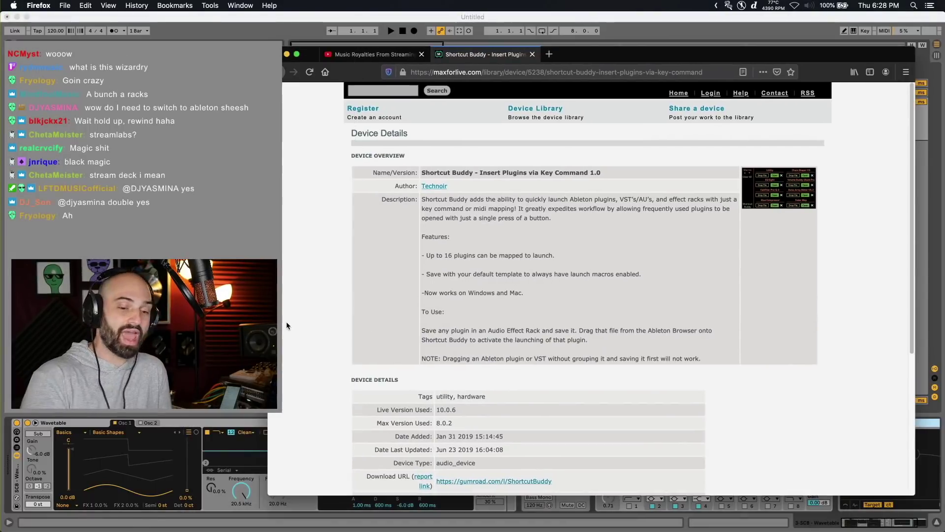
click(357, 453)
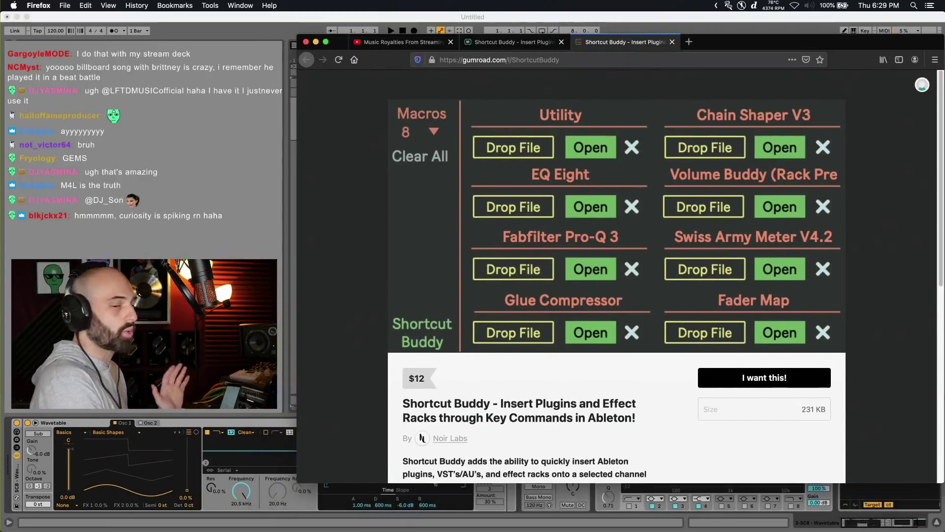
scroll(616, 276, down, 8)
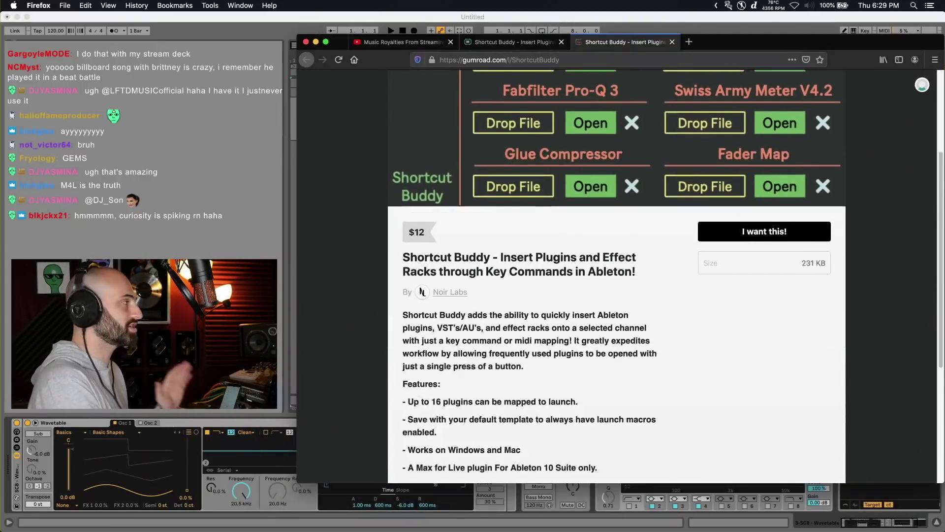
scroll(616, 275, up, 8)
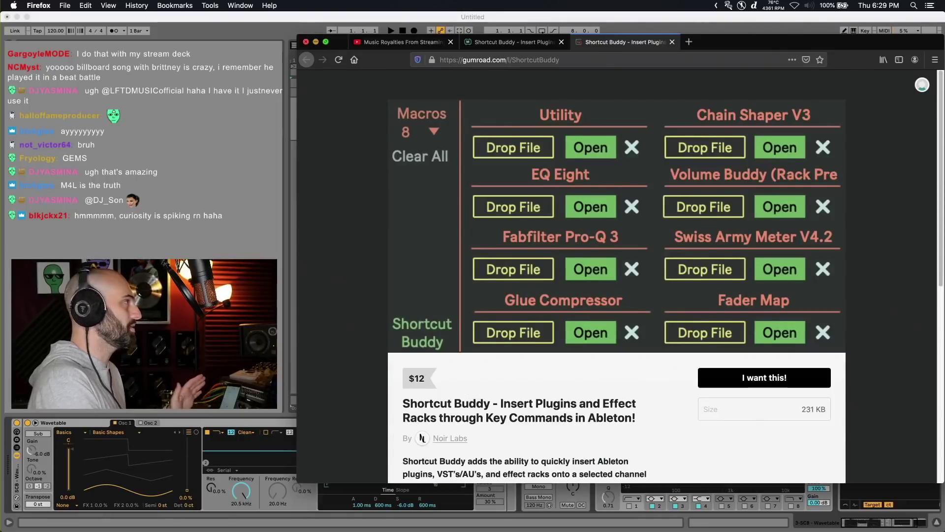
Return to Ableton Live and inspect the Shortcut Buddy devices on the CHORD track together with their key mappings
click(316, 42)
click(772, 84)
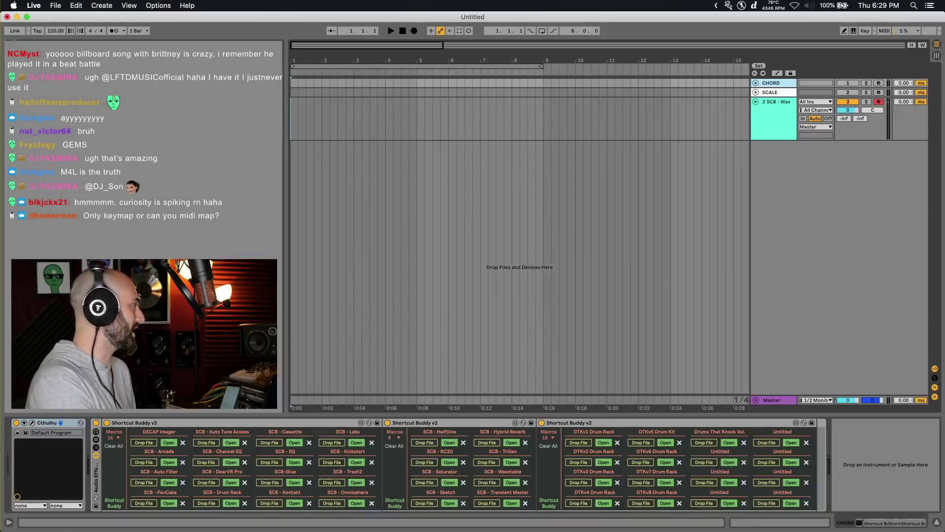
click(434, 419)
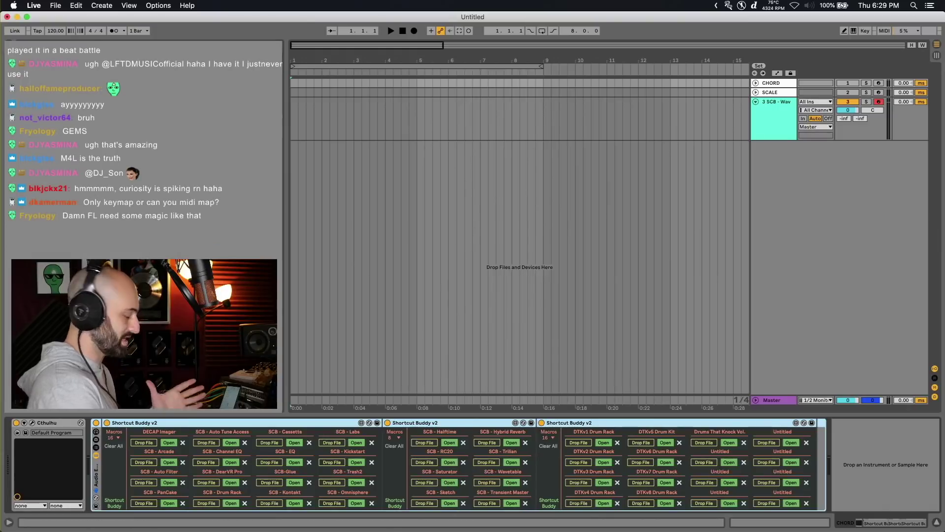
key(super+k)
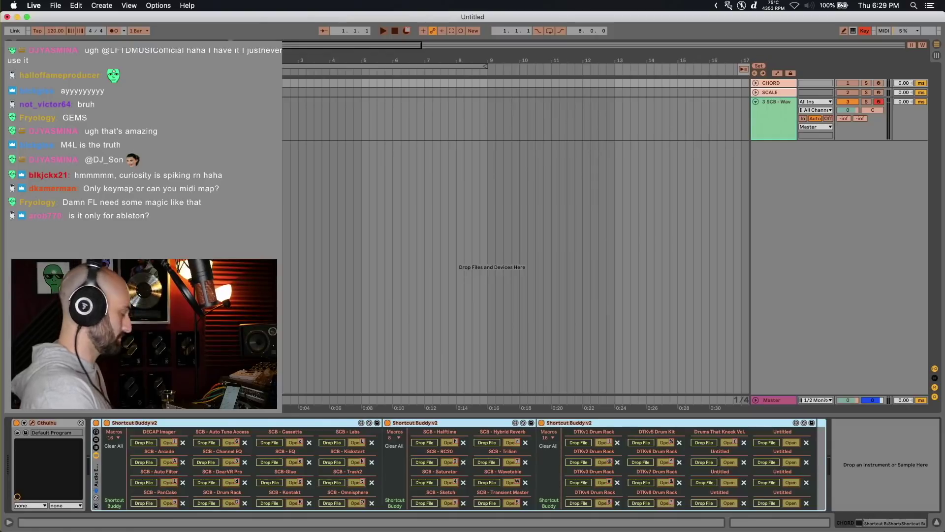
key(super+k)
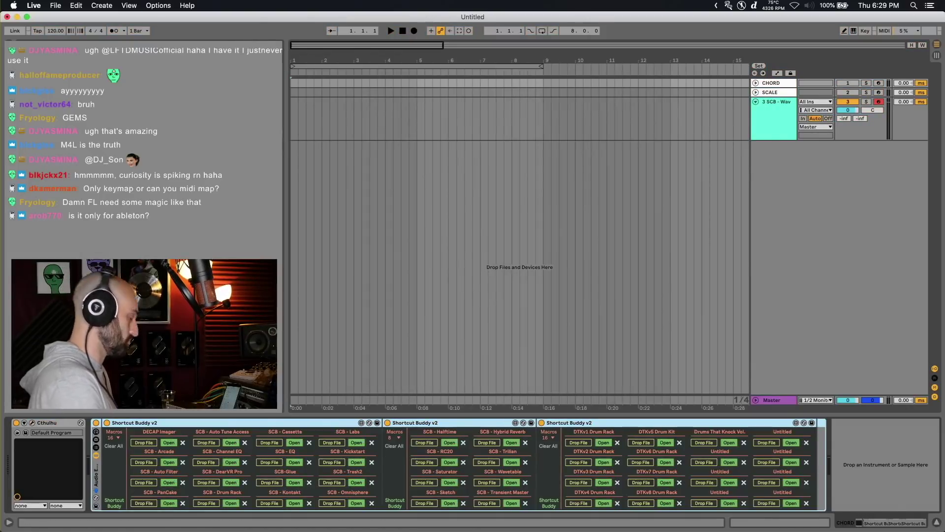
Select the SCB - Wavetable track and switch back to Shortcut Buddy's Gumroad page in Firefox
click(773, 117)
key(super+Tab)
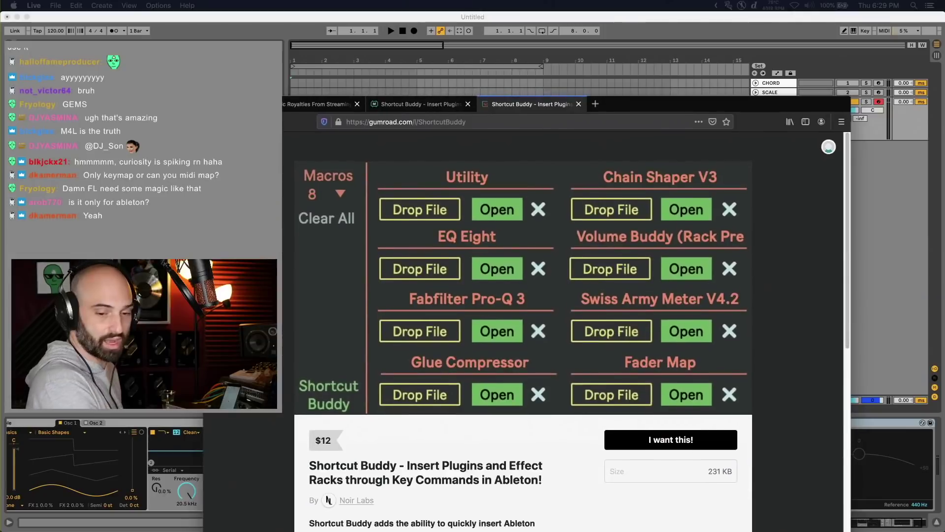
drag(248, 104, 275, 97)
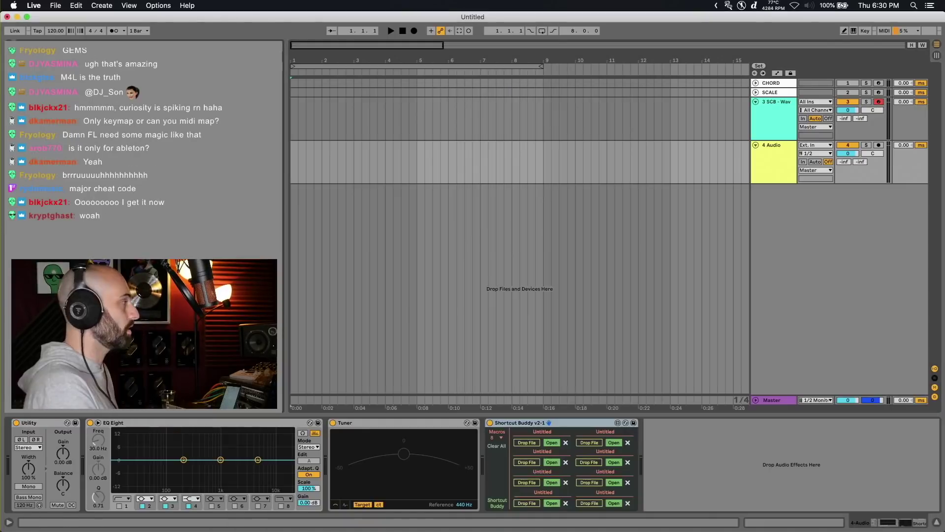
Set the 4 Audio track's Shortcut Buddy to 16 macros, then duplicate the device and remove the copy
click(496, 437)
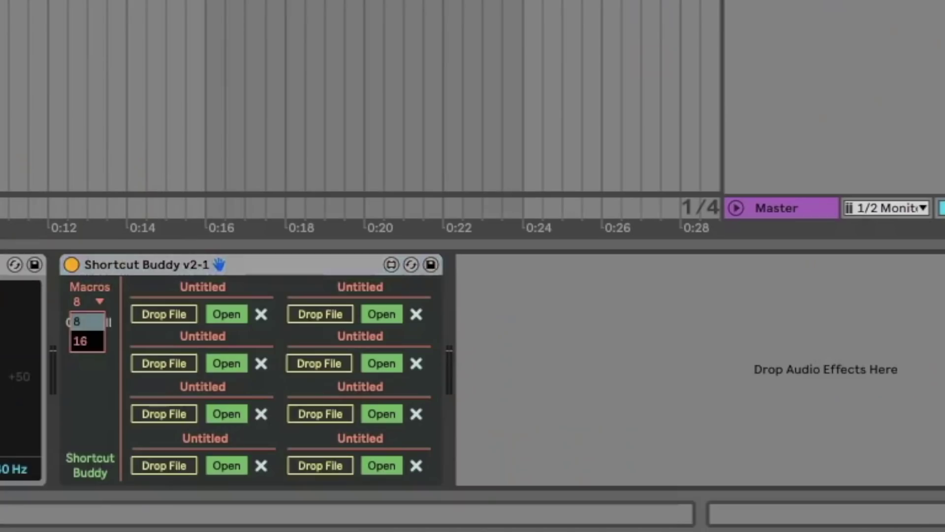
click(80, 341)
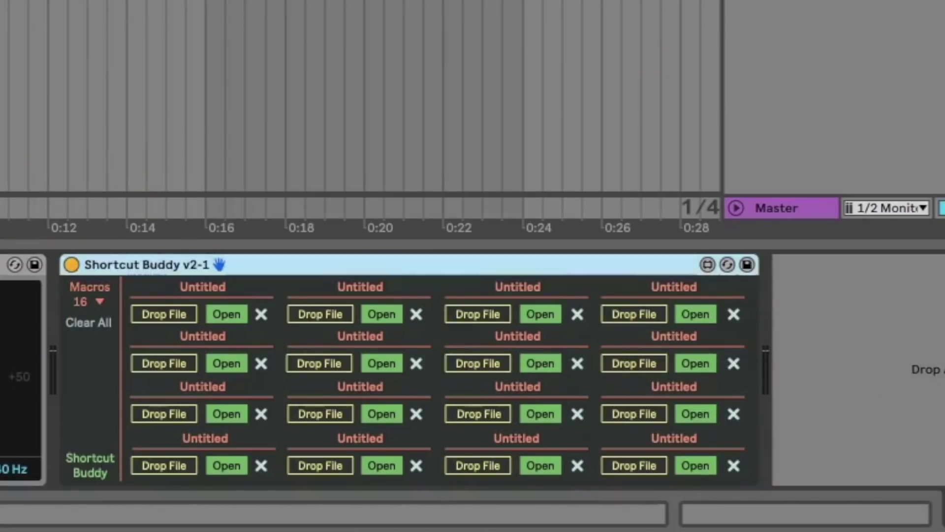
key(super+d)
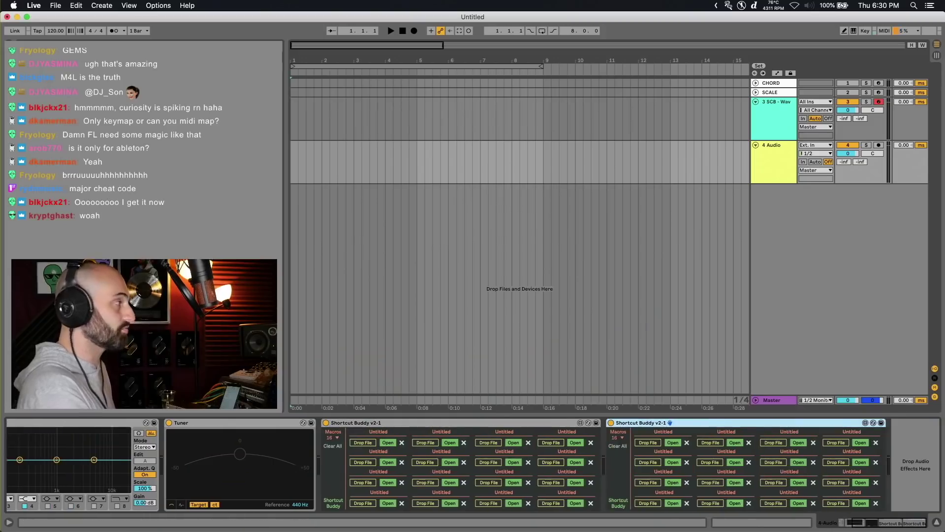
key(Delete)
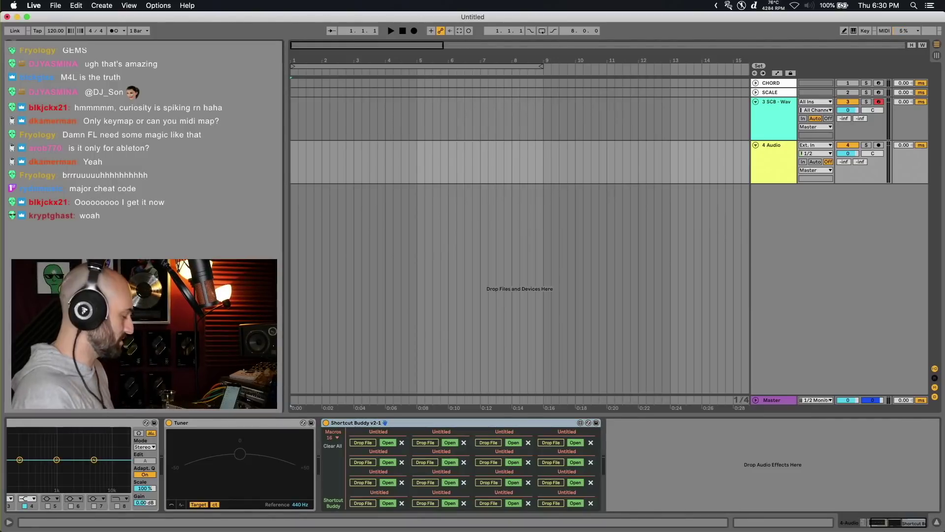
Find Resonators in the browser, add it after Shortcut Buddy on the 4 Audio track, and group it into a rack
key(r)
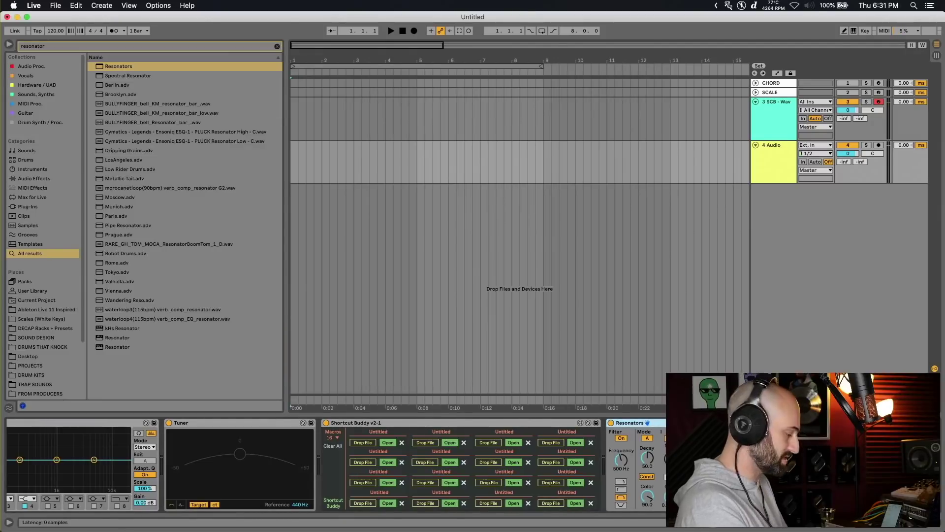
key(Delete)
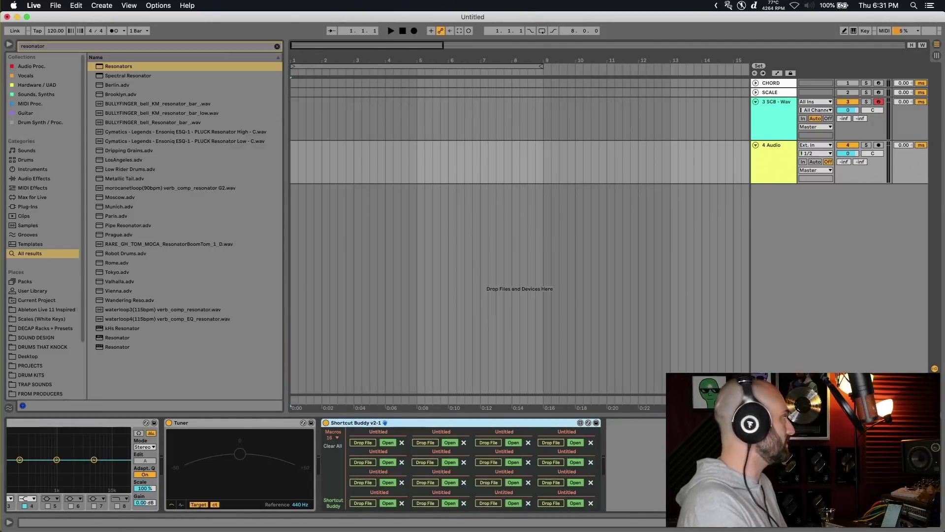
mouse_move(119, 67)
mouse_down()
mouse_move(322, 463)
mouse_move(615, 463)
mouse_up()
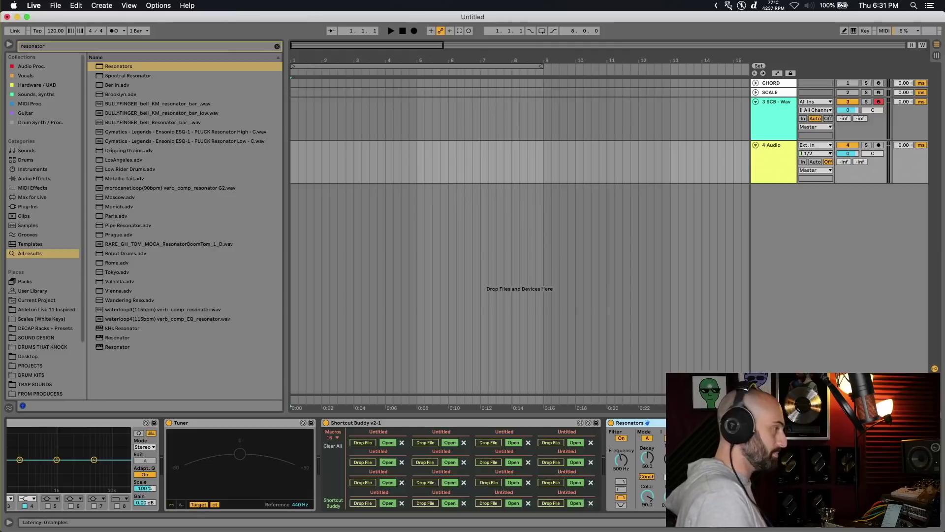
key(super+g)
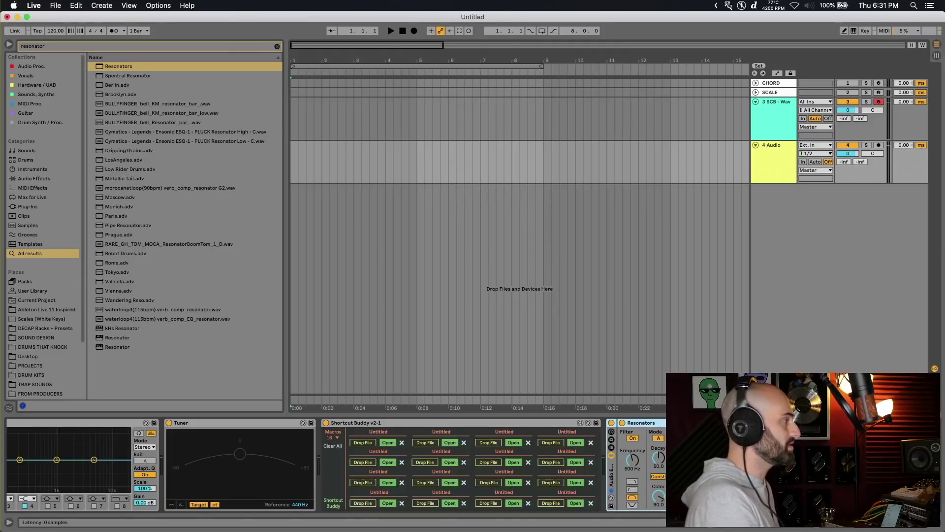
Save the Resonators rack to the User Library as "SCB - Resonator"
click(611, 506)
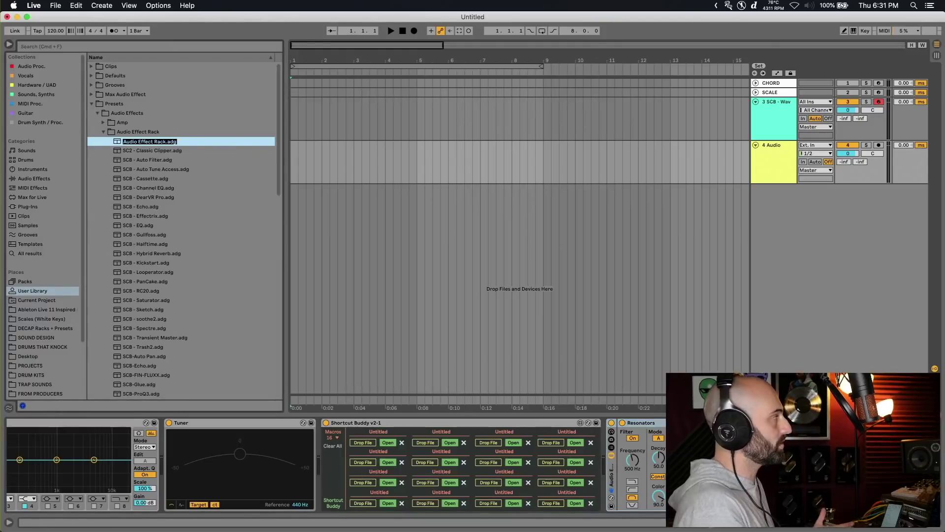
text(SCB)
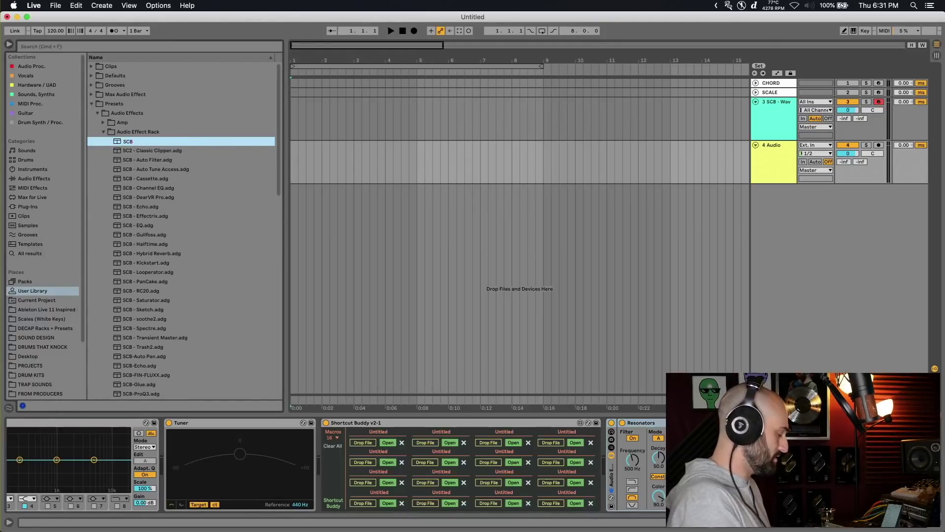
text( - Resonator)
key(Return)
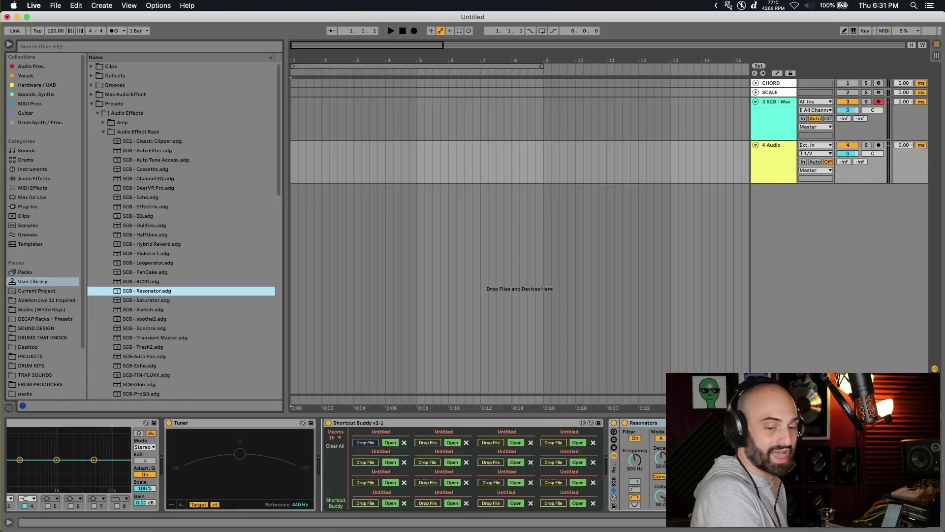
Load SCB - Resonator.adg into Shortcut Buddy's first slot and map that slot's Open control to the / key
drag(147, 290, 365, 442)
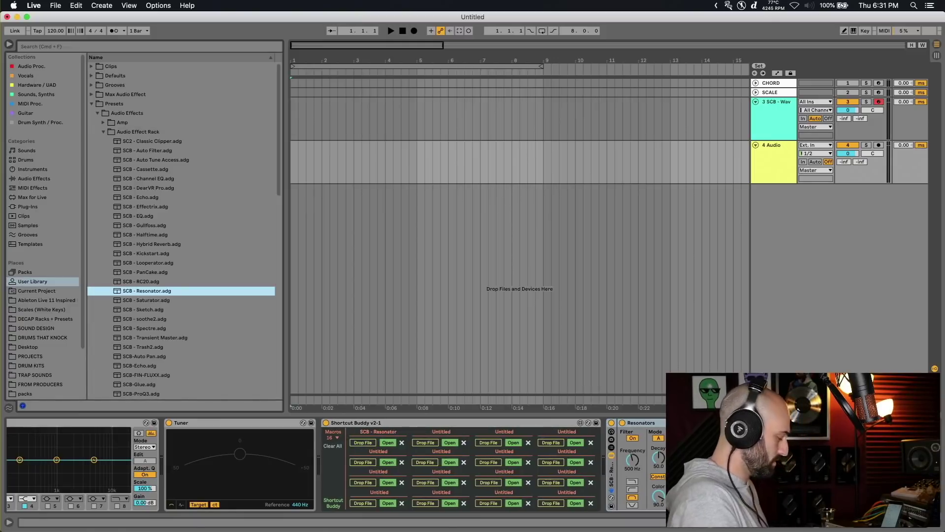
key(super+k)
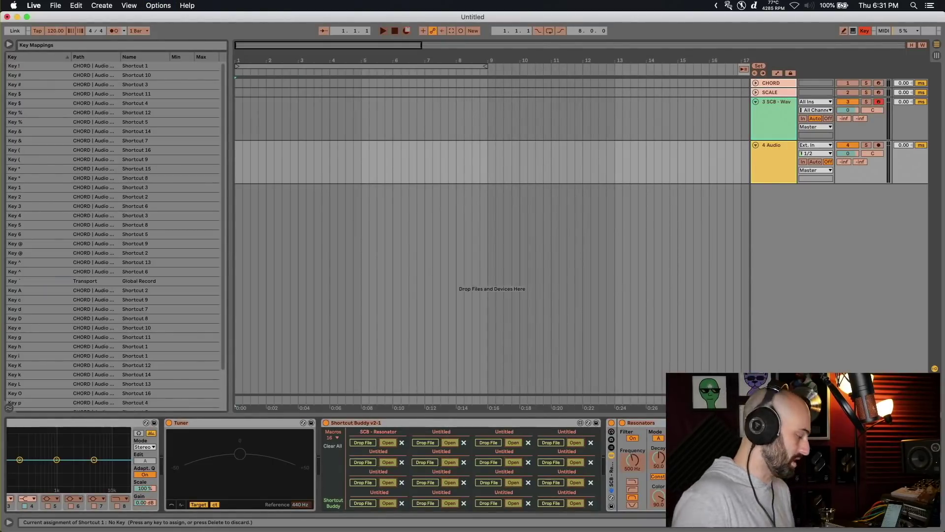
key(slash)
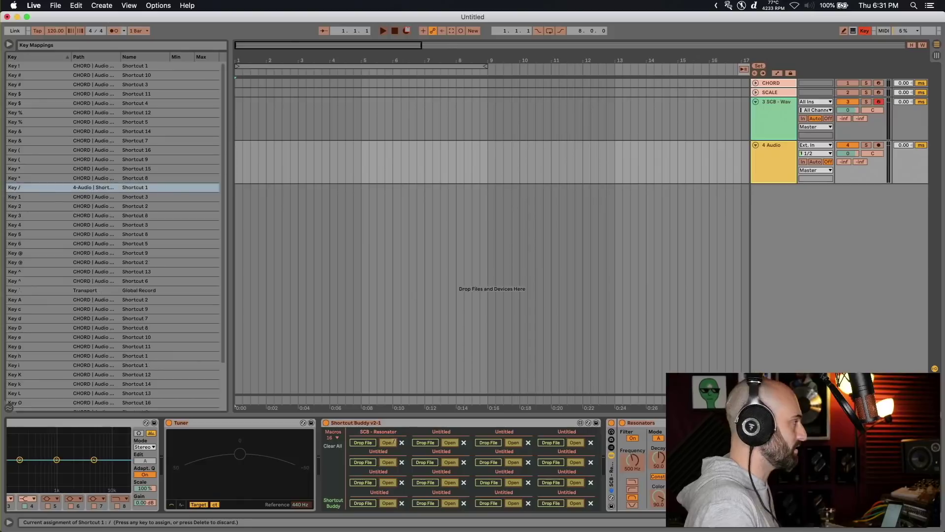
key(super+k)
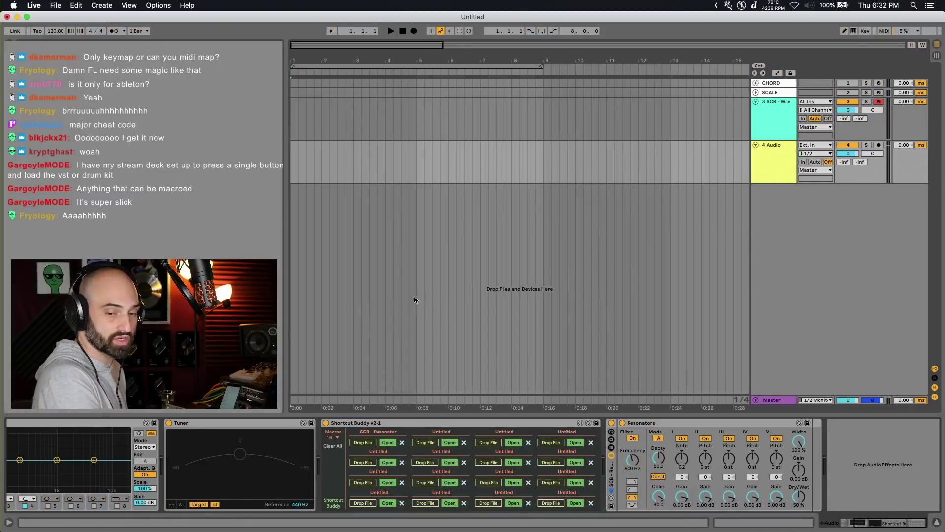
Test the new key mapping by inserting several more SCB - Resonator racks on the 4 Audio track
key(b)
key(m)
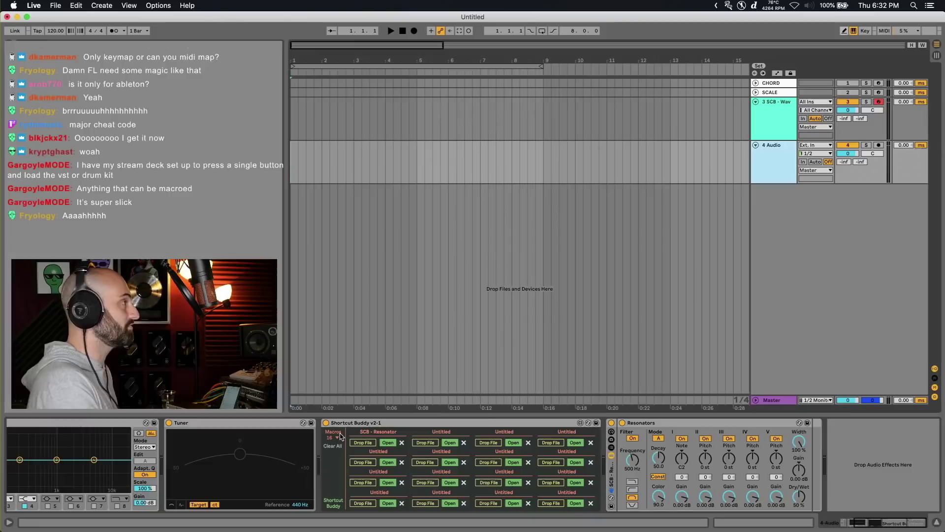
key(b)
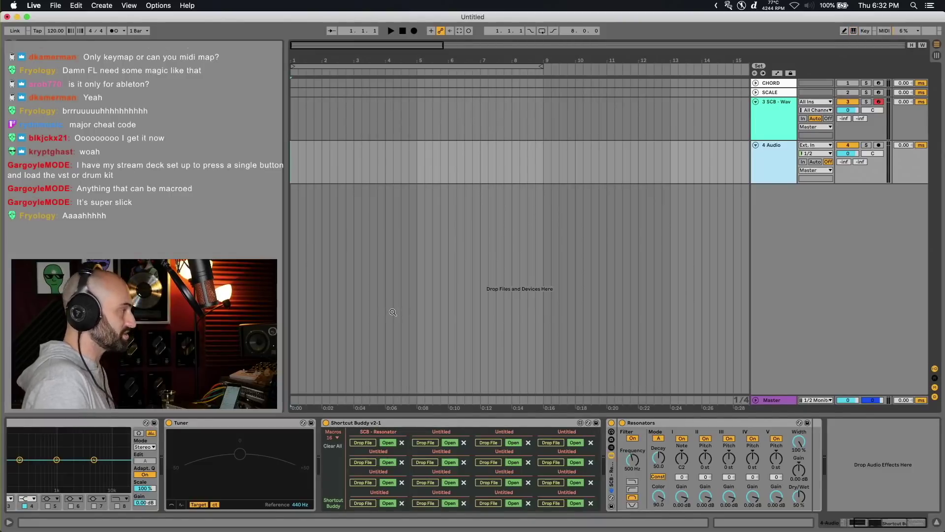
key(r)
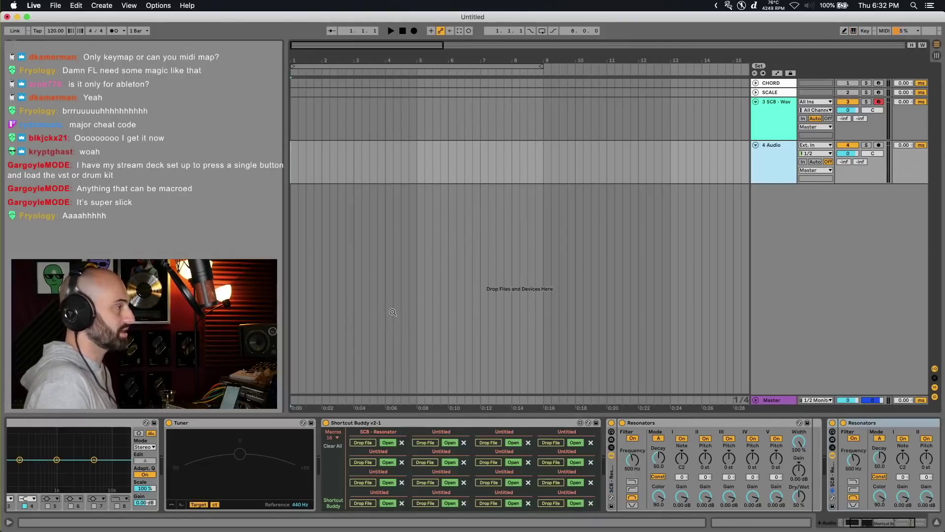
key(r)
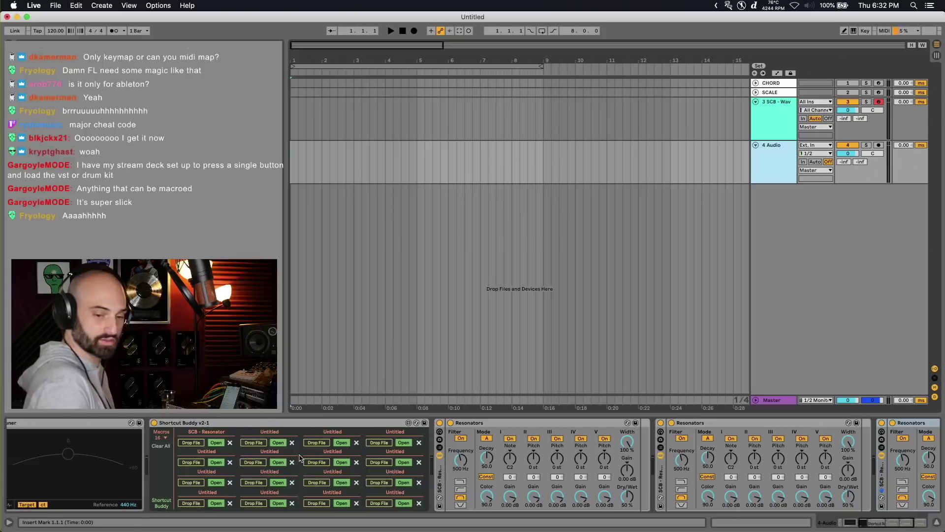
key(super+d)
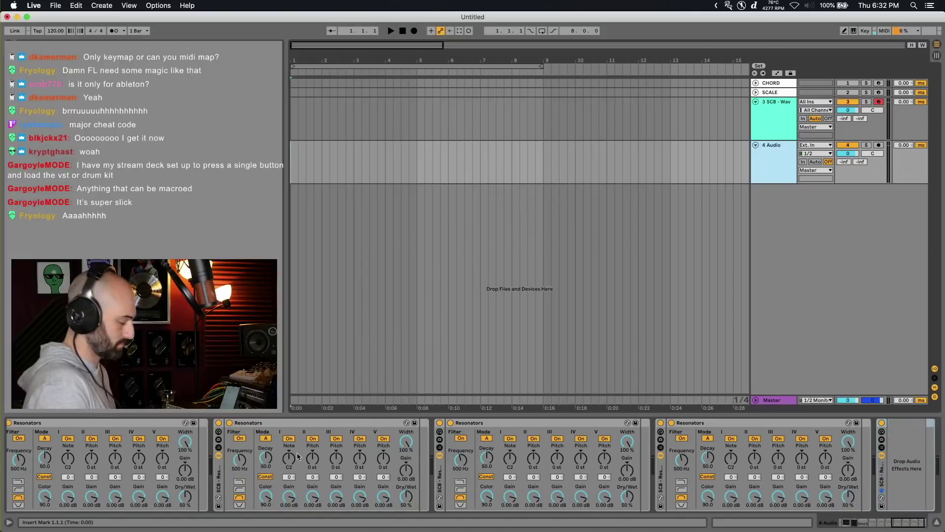
key(super+d)
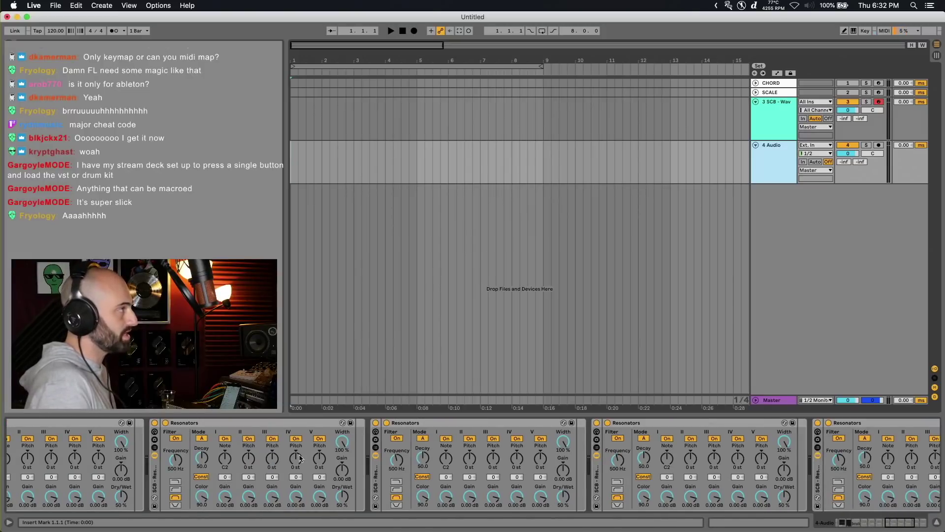
Turn on the computer MIDI keyboard and undo the SCB - Resonator rack insertions on the 4 Audio track
key(m)
key(super+z)
key(super+z)
key(super+z)
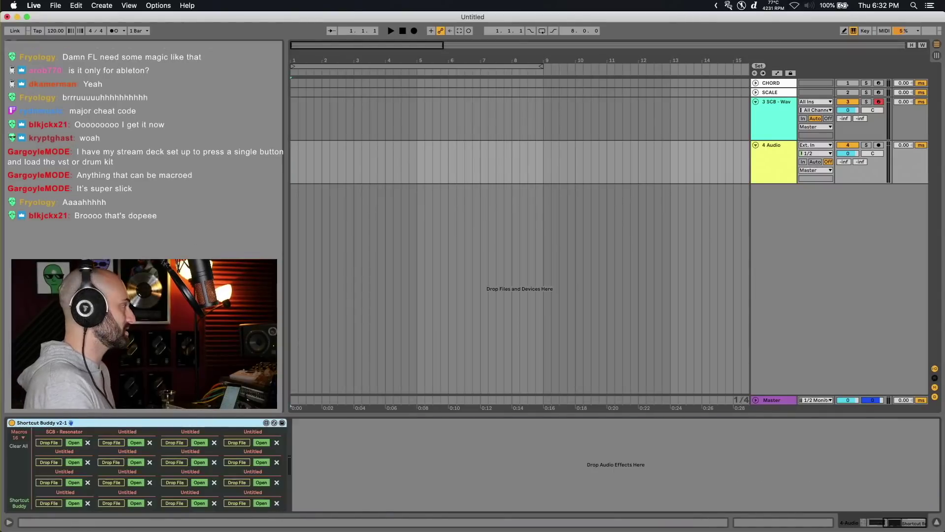
Switch to Firefox to review the Shortcut Buddy product page's features and usage notes, and return to Ableton Live
key(super+Tab)
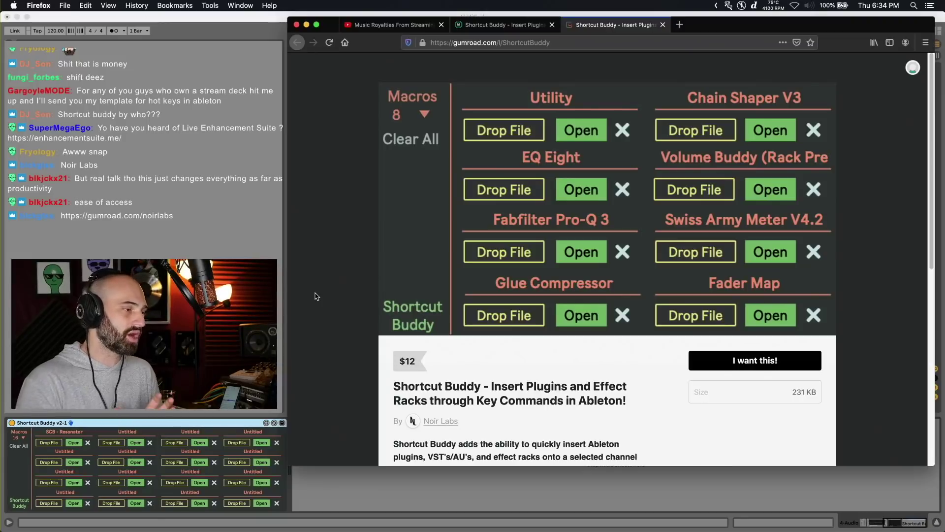
scroll(317, 296, down, 6)
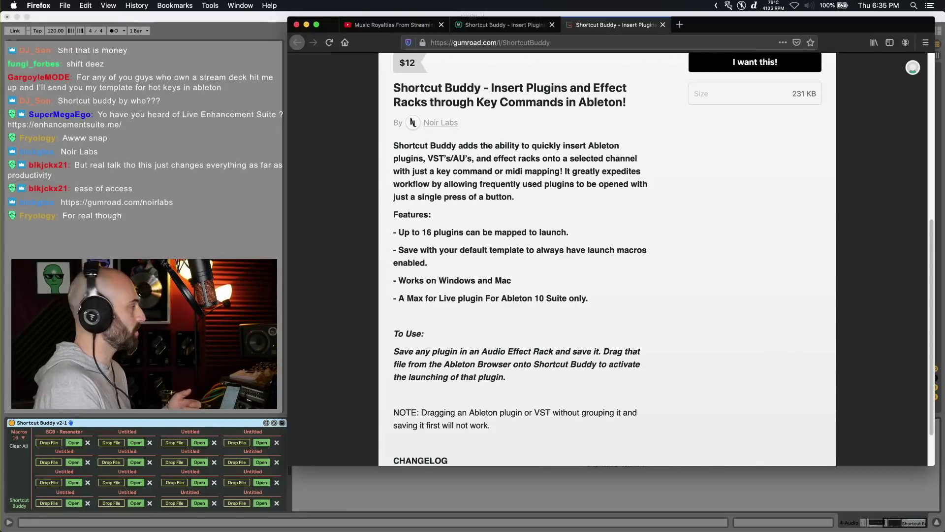
key(super+Tab)
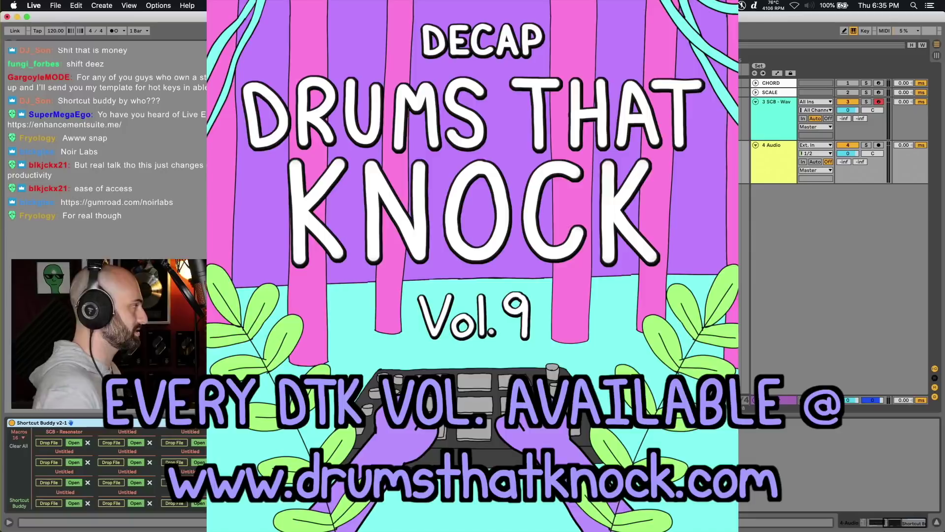
Replace Shortcut Buddy with Tuner on the 4 Audio track and load the Drums That Knock Vol. 9 drum rack on a new track
key(Delete)
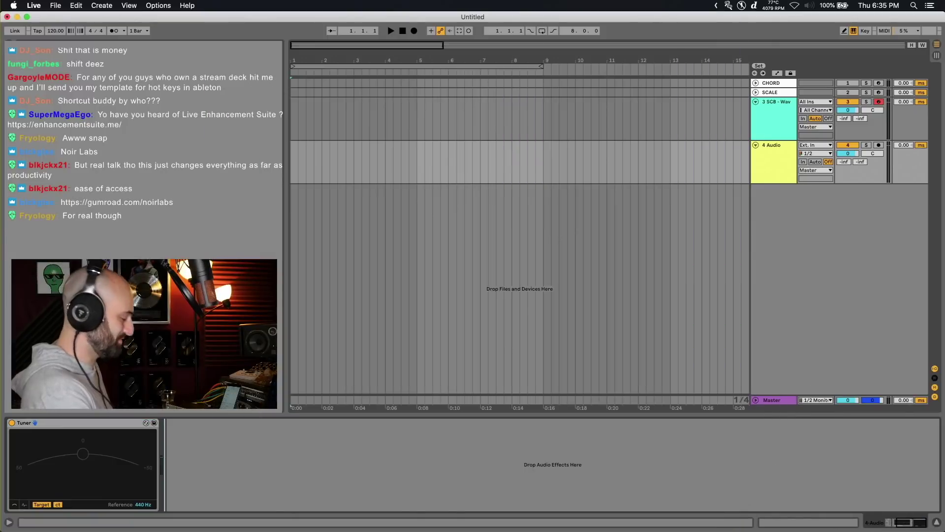
key(Return)
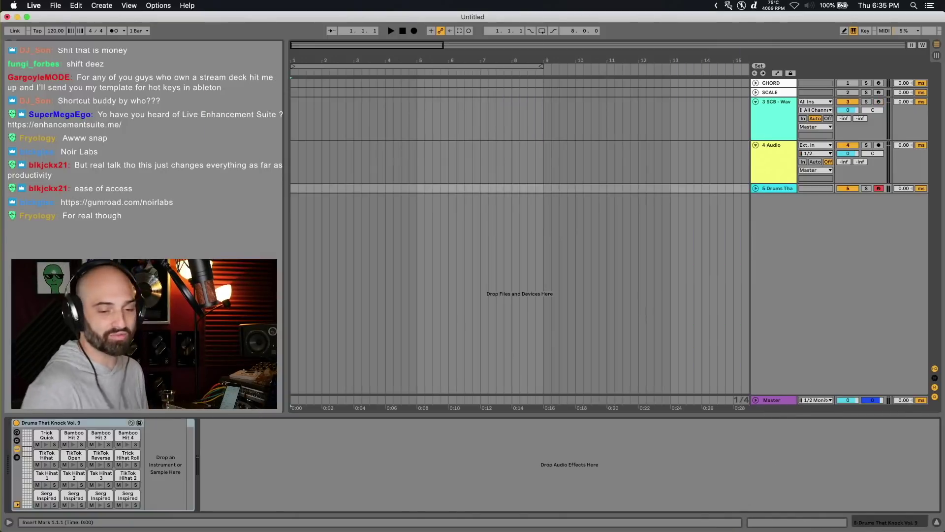
Show the TikTok Open pad's sample in the Drums That Knock Vol. 9 rack and select the rack
click(74, 455)
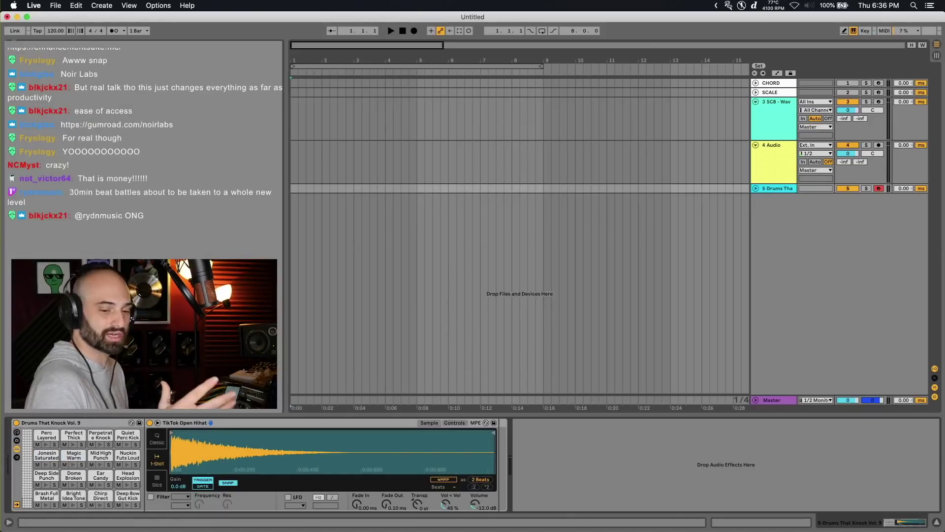
click(74, 423)
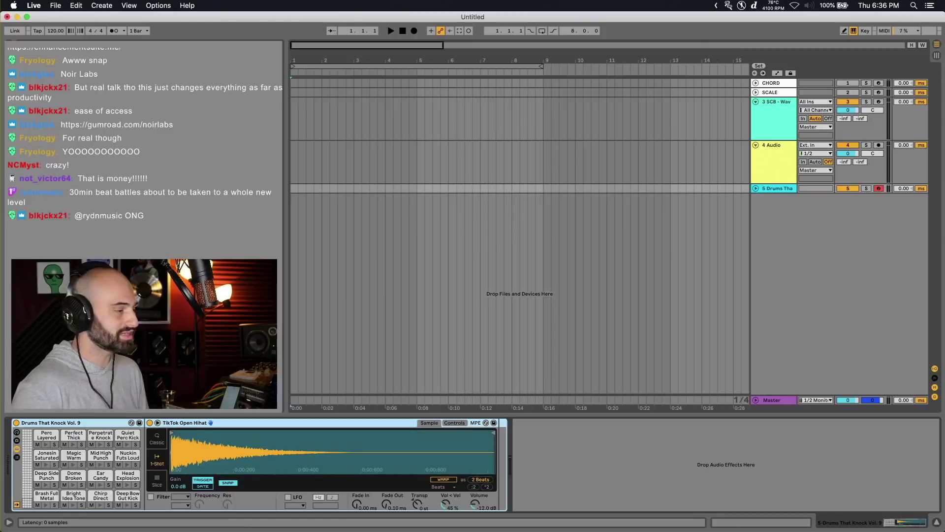